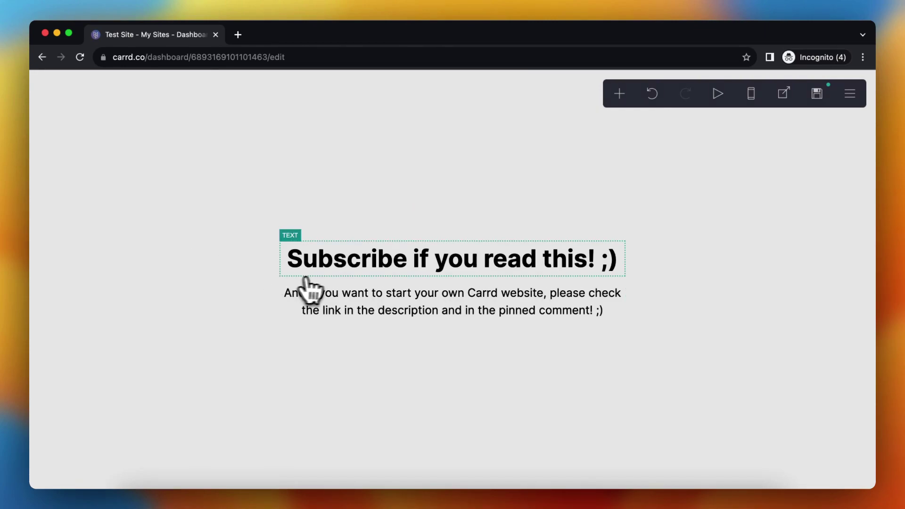
Select the heading and review its Text, Style, Animation and Settings panels
click(323, 269)
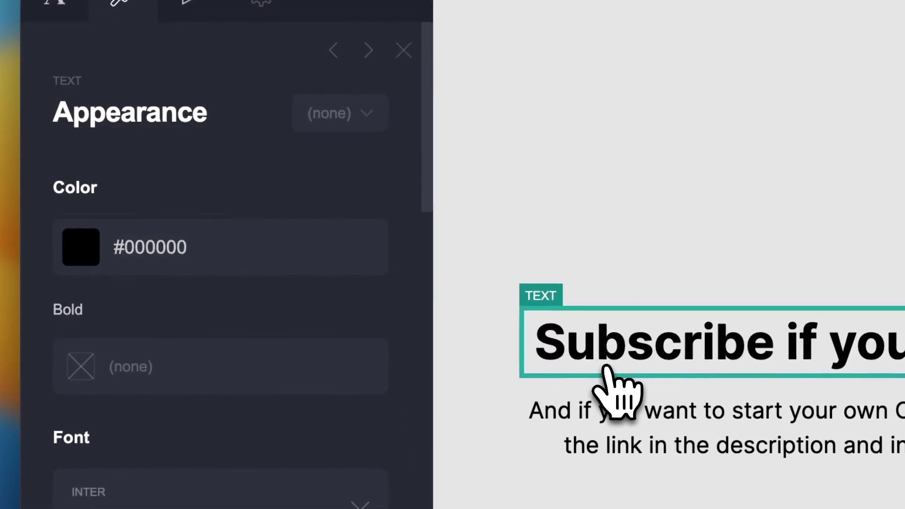
click(54, 124)
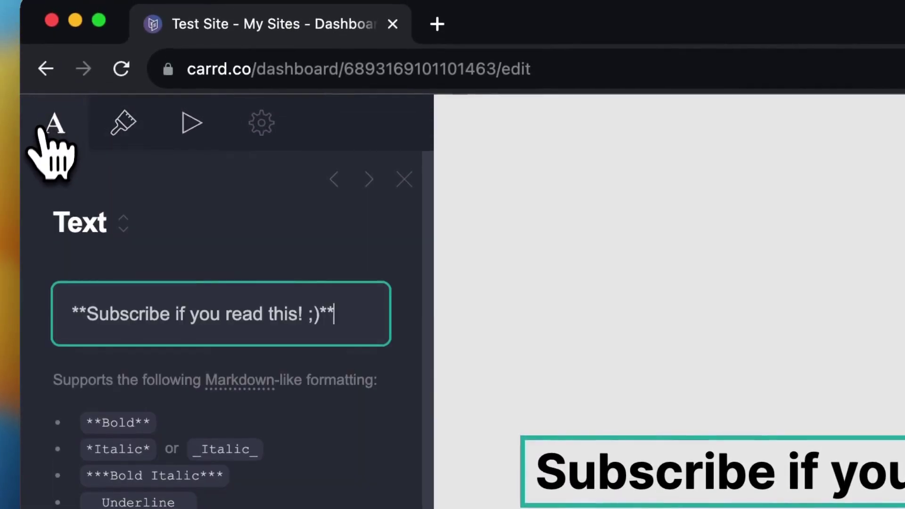
click(113, 145)
click(187, 144)
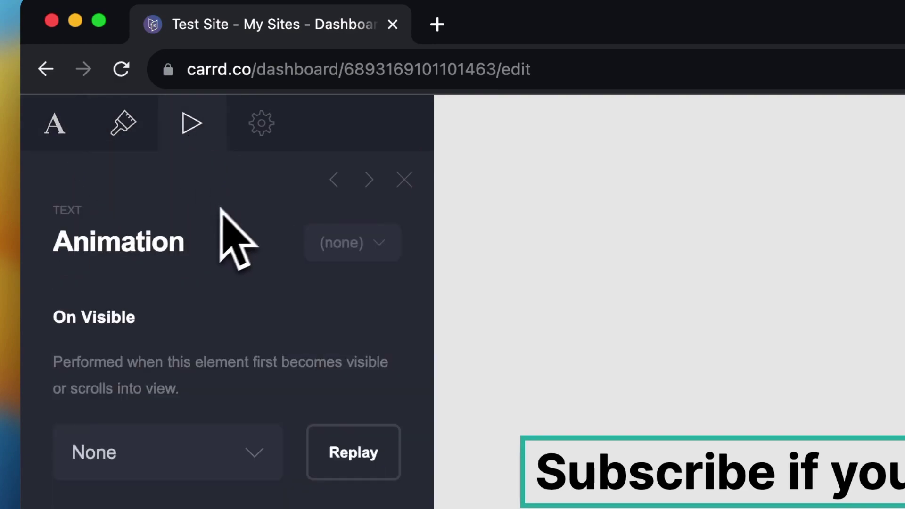
click(261, 135)
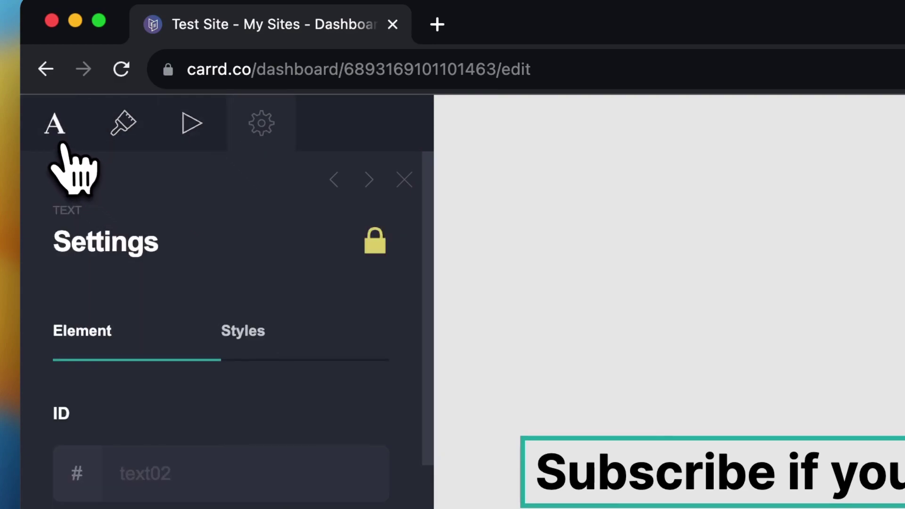
Delete the heading's ** bold markers and restore them so it renders bold again
click(57, 135)
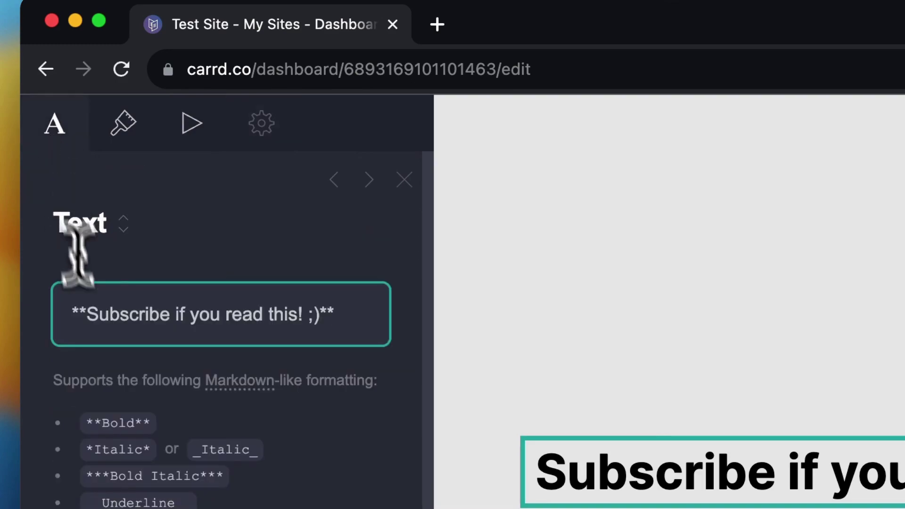
key(BackSpace)
key(BackSpace)
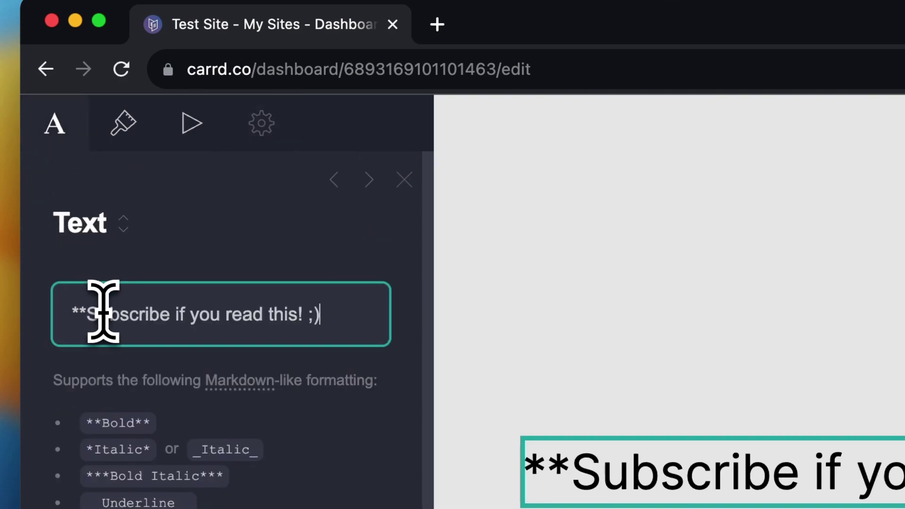
key(BackSpace)
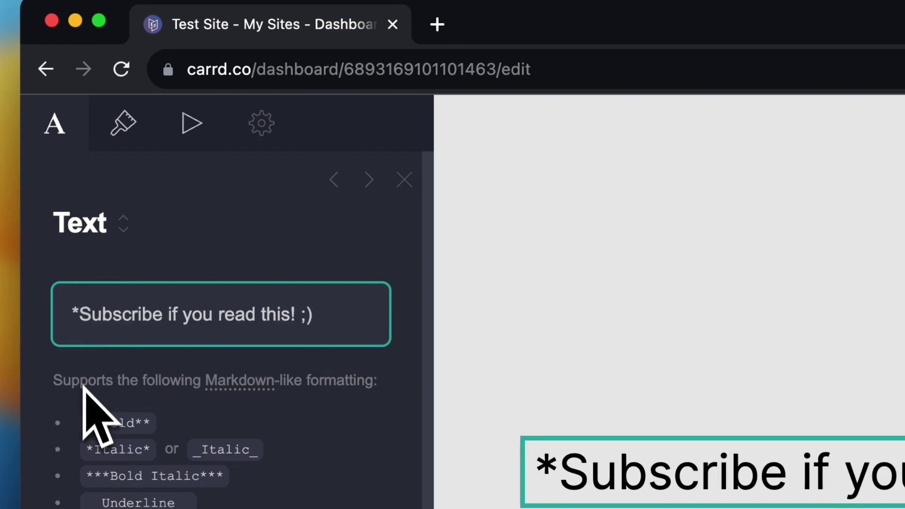
key(BackSpace)
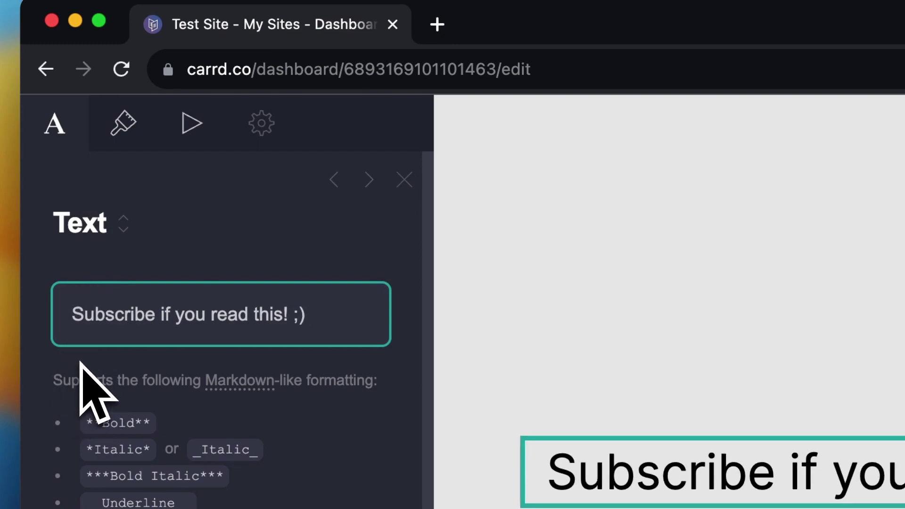
text(**)
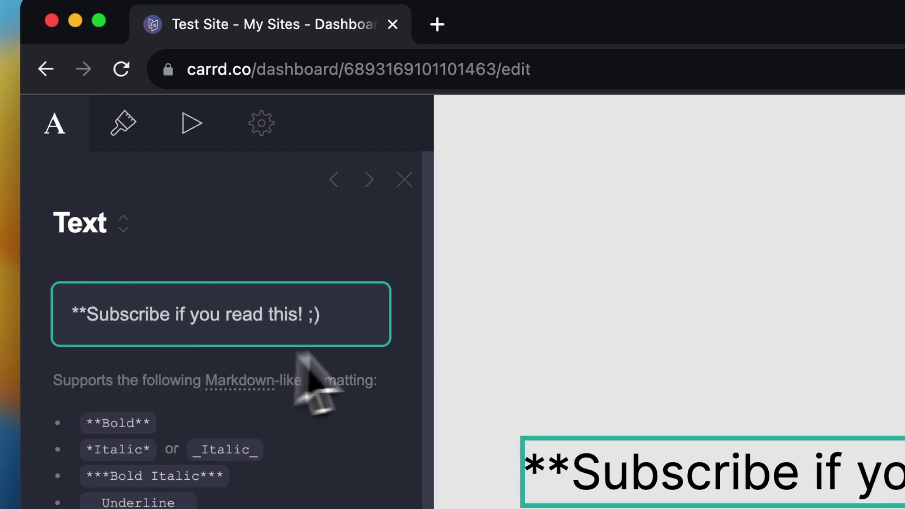
click(369, 318)
text(**)
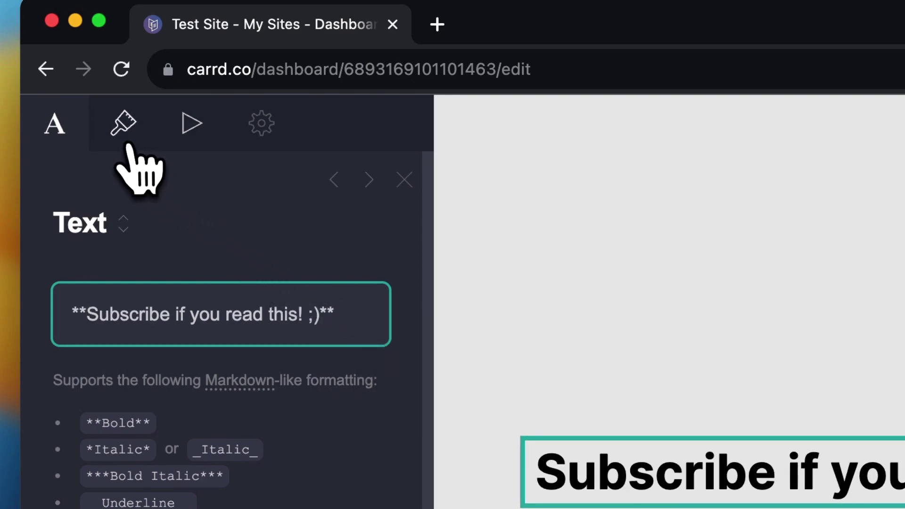
Adjust the heading's Size slider, settling at 2.375 so it fits on one line
click(123, 128)
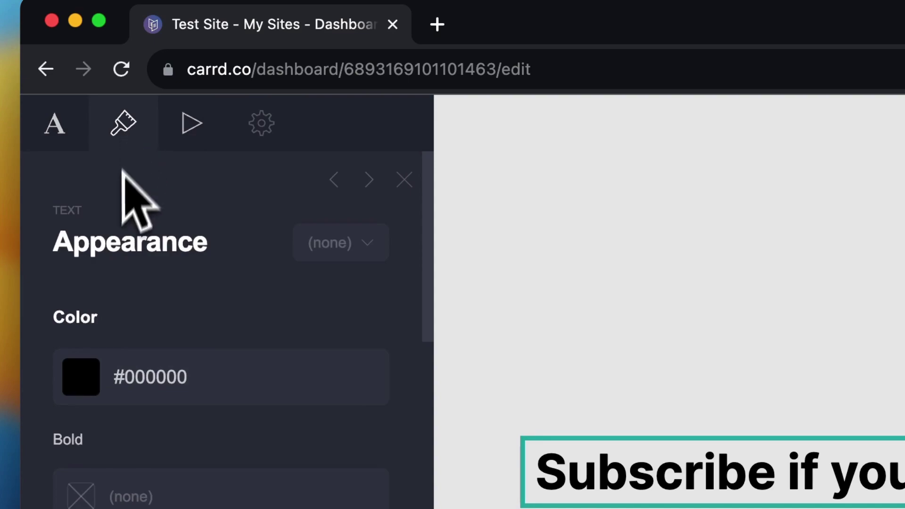
scroll(116, 203, down, 2)
scroll(124, 198, down, 2)
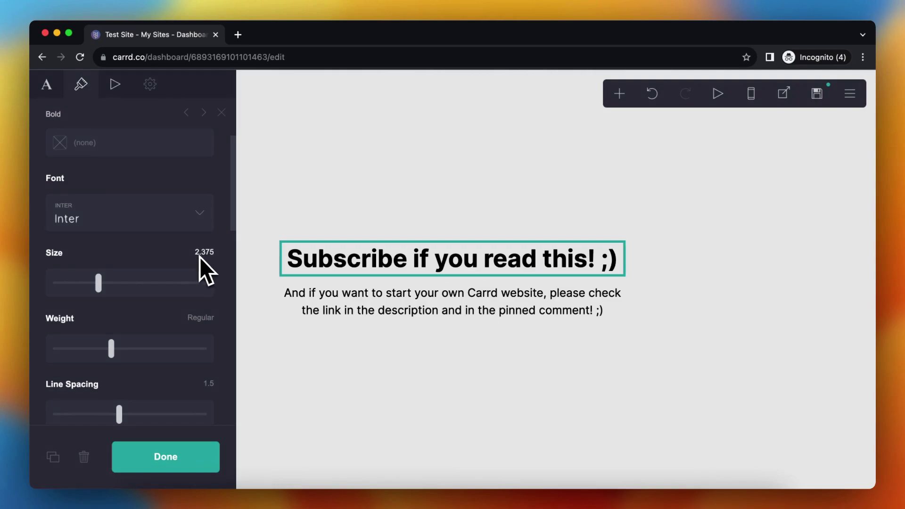
drag(99, 282, 117, 284)
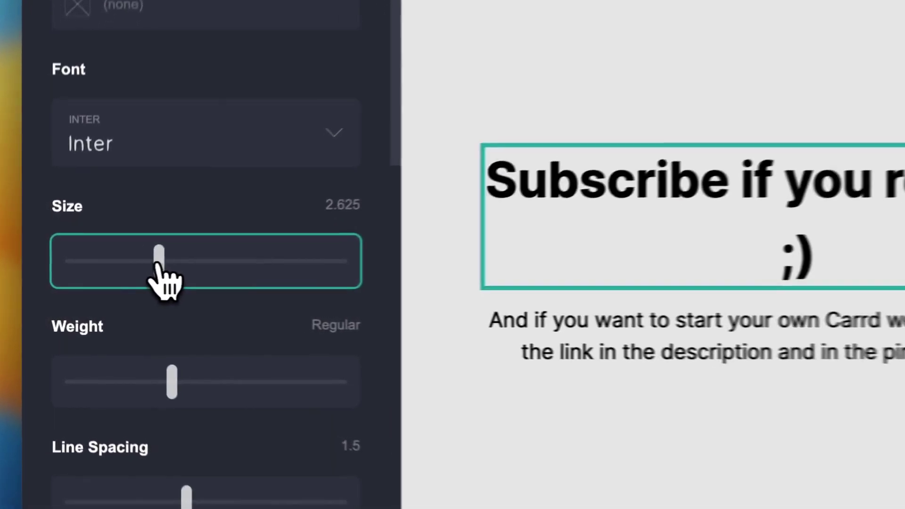
drag(196, 263, 305, 269)
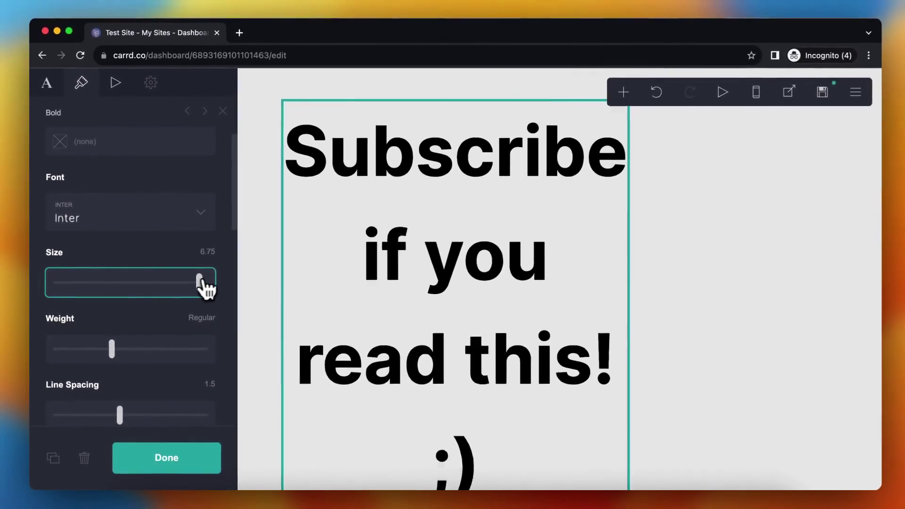
mouse_move(304, 269)
mouse_down()
mouse_move(57, 286)
mouse_move(212, 288)
mouse_move(141, 283)
mouse_move(74, 297)
mouse_up()
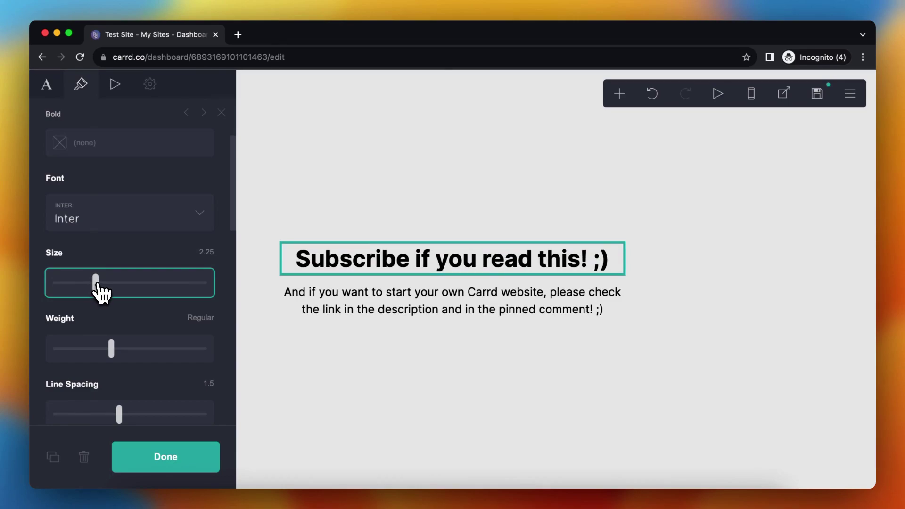
drag(103, 293, 98, 290)
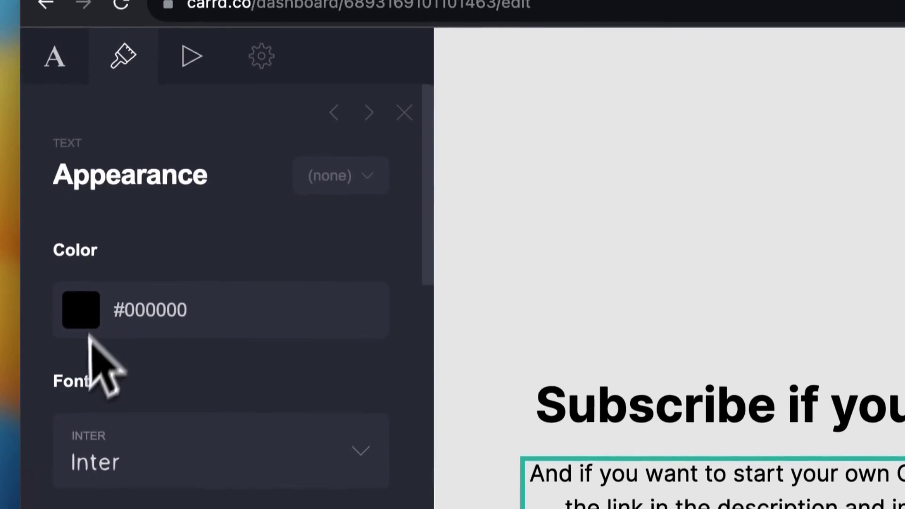
scroll(141, 304, down, 3)
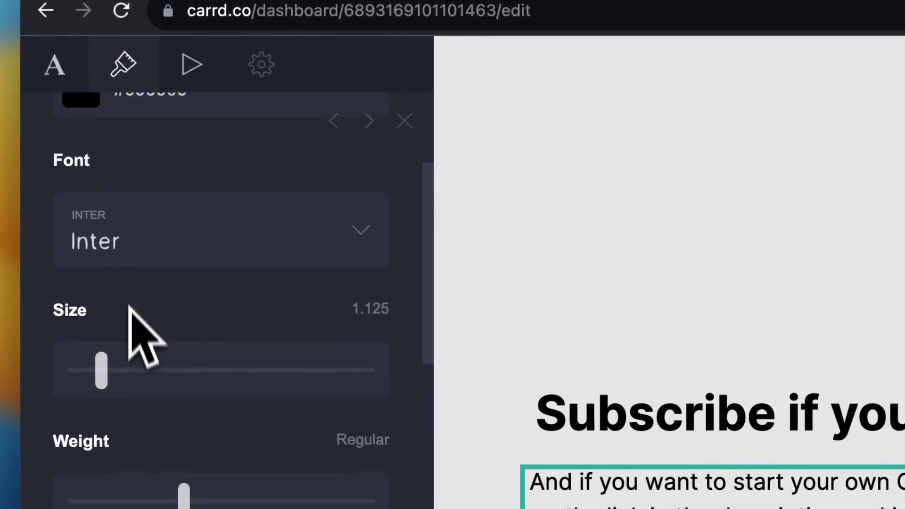
scroll(141, 332, down, 1)
drag(101, 331, 363, 330)
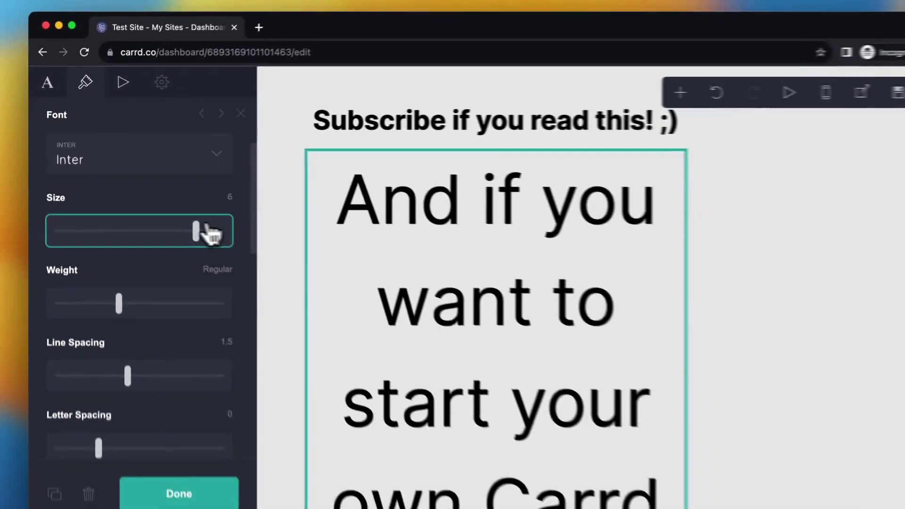
Set the paragraph's text size to 1.25 so it wraps onto three lines
mouse_move(202, 226)
mouse_down()
mouse_move(66, 228)
mouse_move(78, 226)
mouse_up()
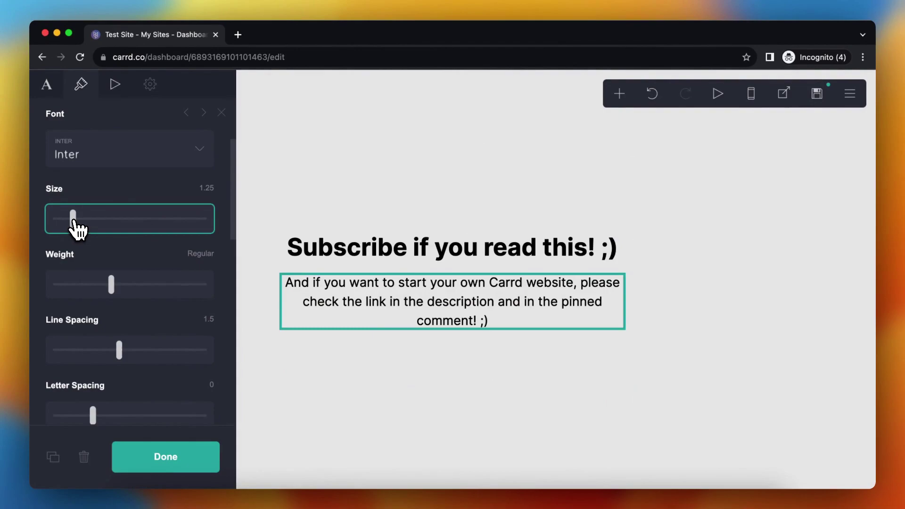
Wrap the paragraph text in ** bold markers and lower its size to 1
click(55, 101)
text(And if you want to start your own Carrd website, please check the link in the description and in the pinned comment! ;))
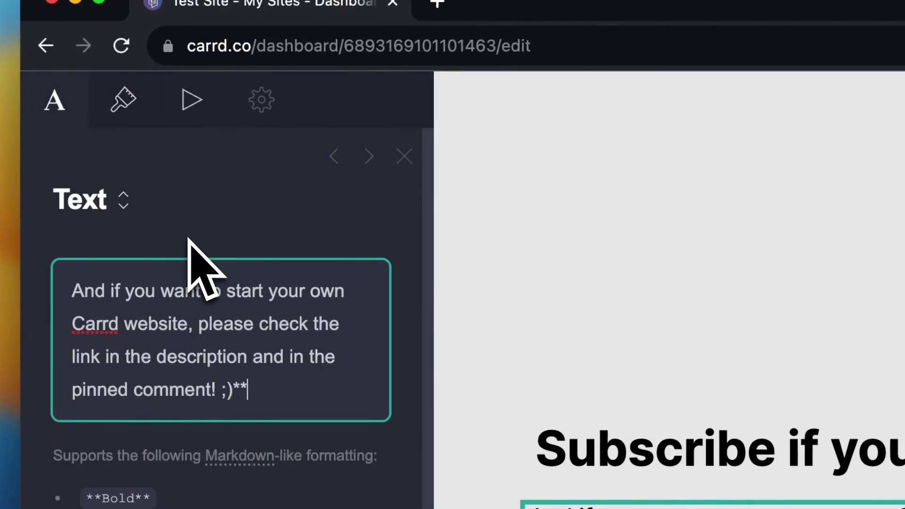
text(**)
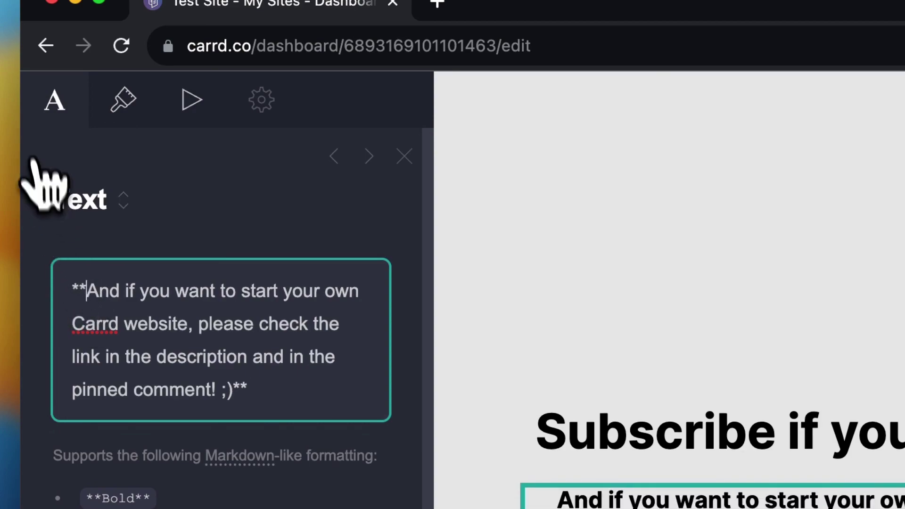
click(135, 114)
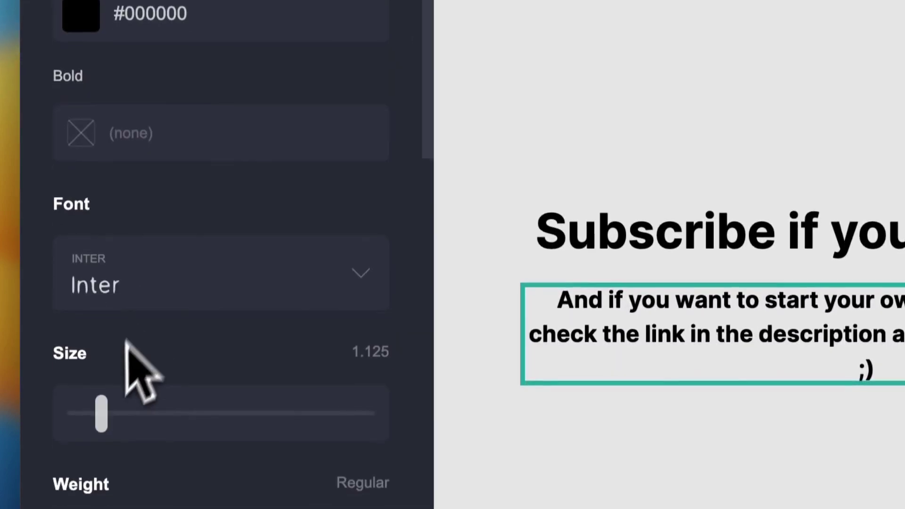
mouse_move(106, 414)
mouse_down()
mouse_move(95, 410)
mouse_move(111, 411)
mouse_up()
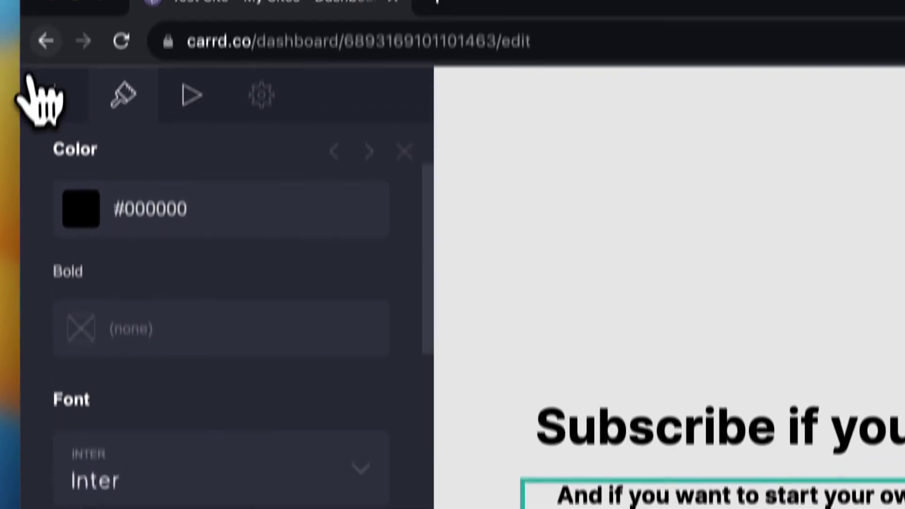
Delete the leading asterisks from the paragraph so it is no longer bold
click(55, 149)
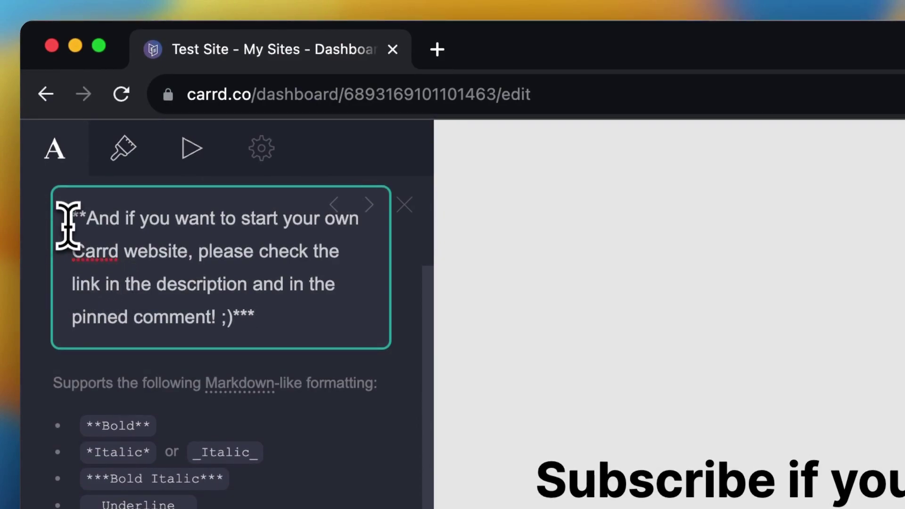
text(*)
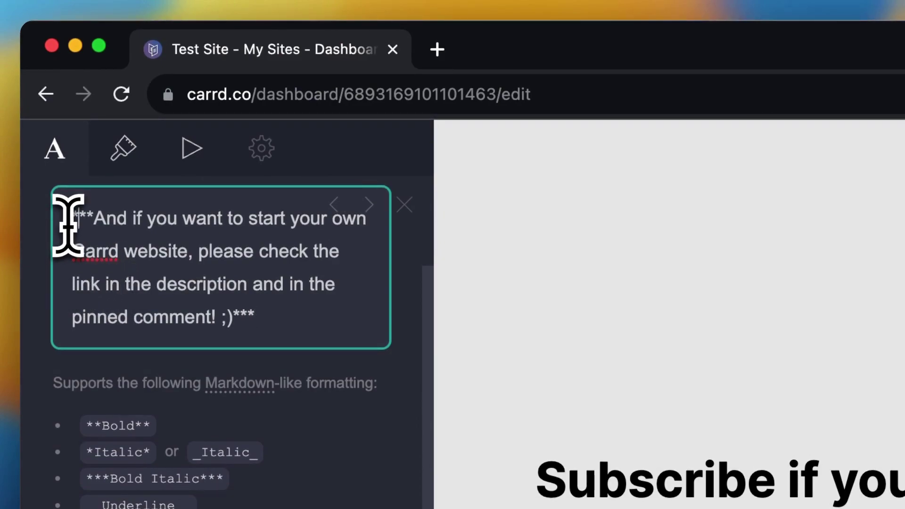
key(BackSpace)
key(BackSpace)
key(BackSpace)
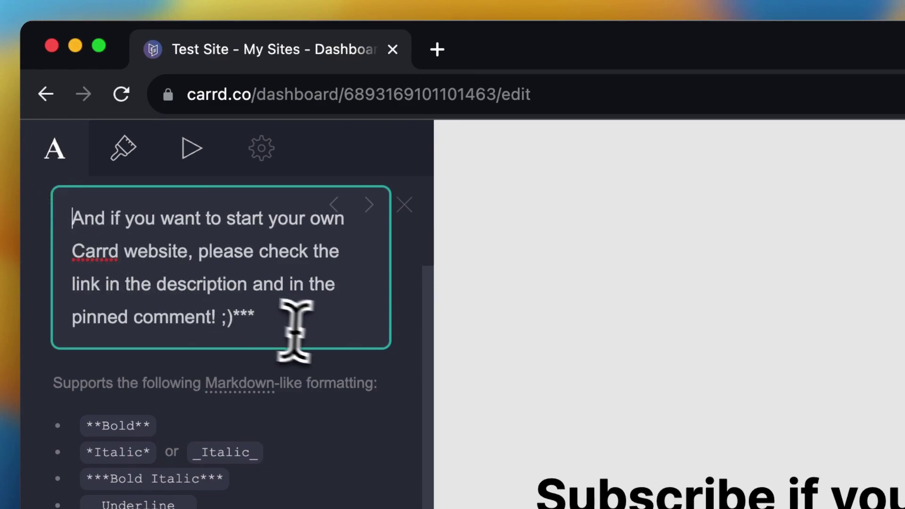